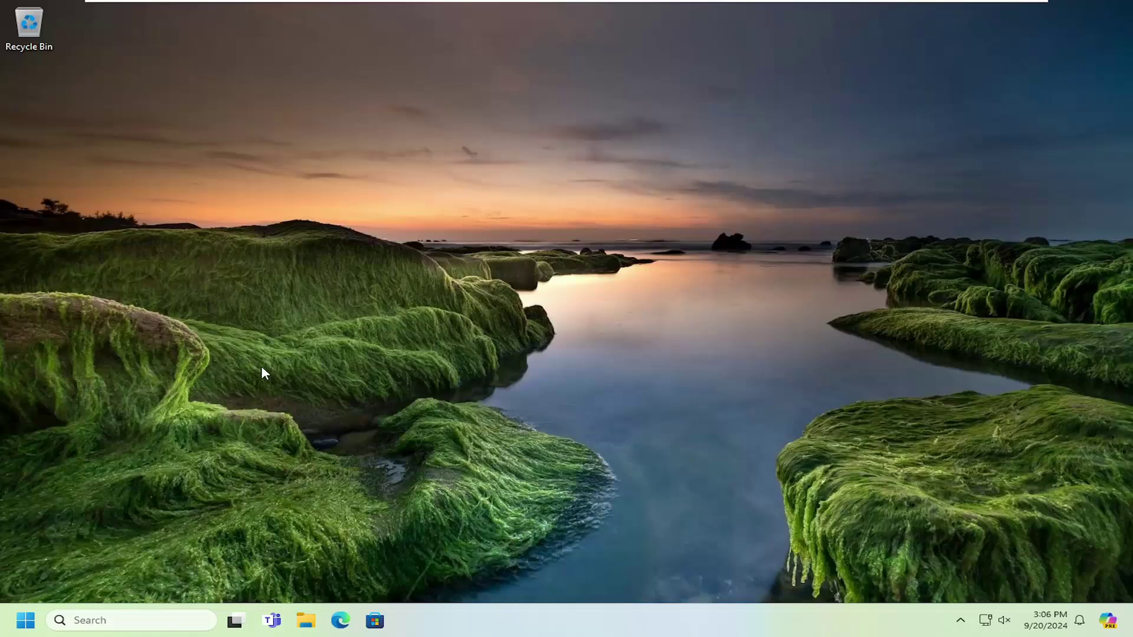
Step: Search 'about', read Windows version 23H2 on About your PC, then close Settings
left_click(26, 620)
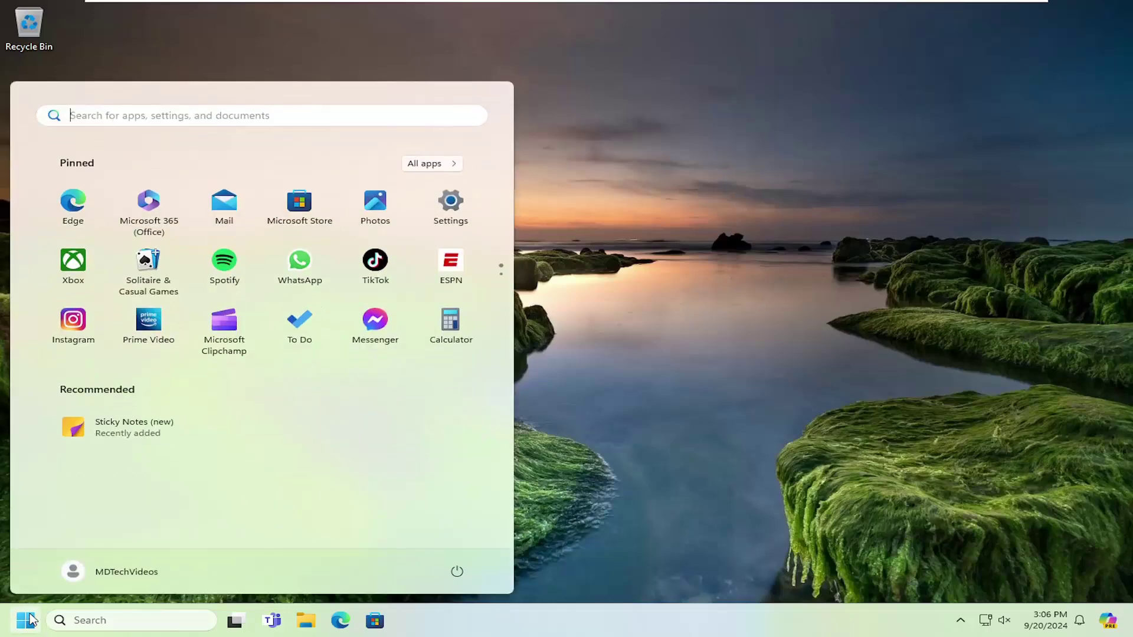
type("abbout")
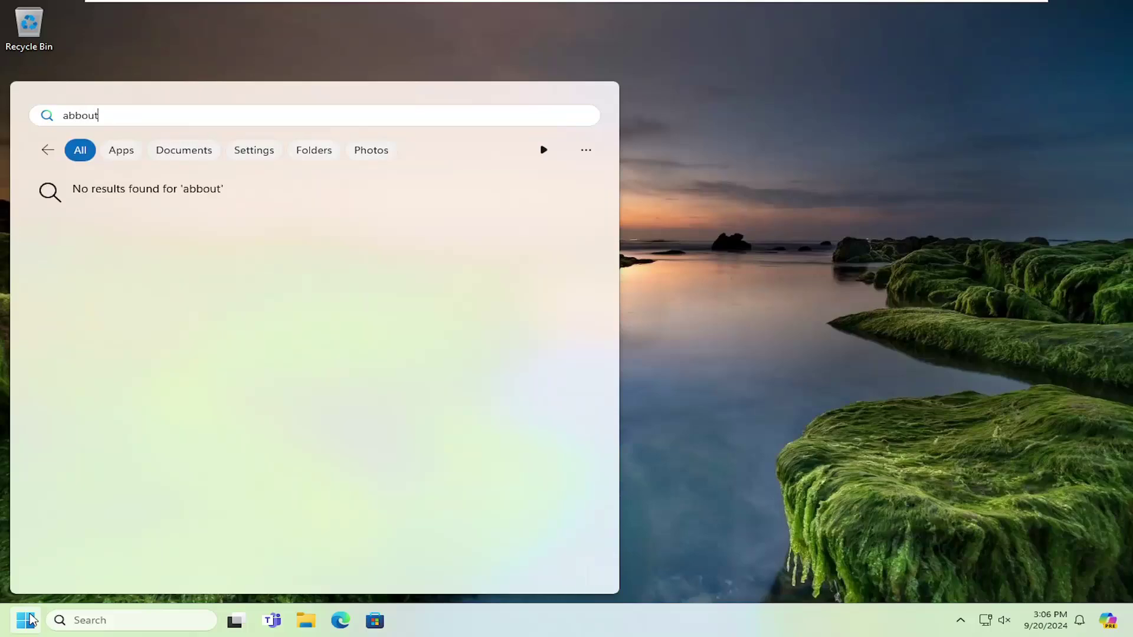
key("ctrl+a")
type("about")
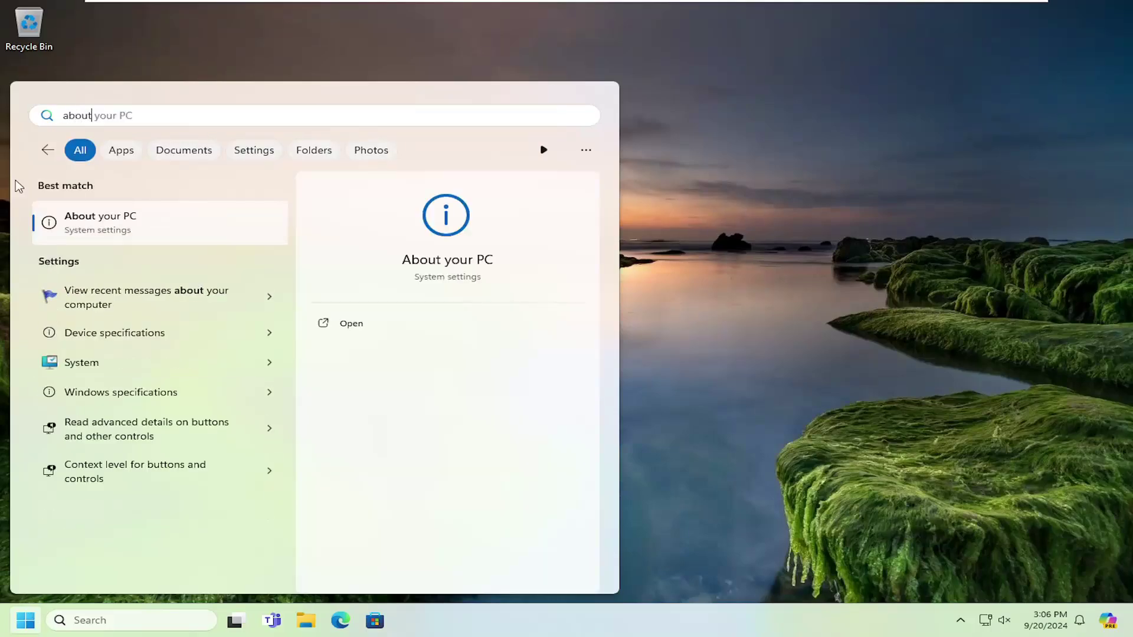
left_click(114, 228)
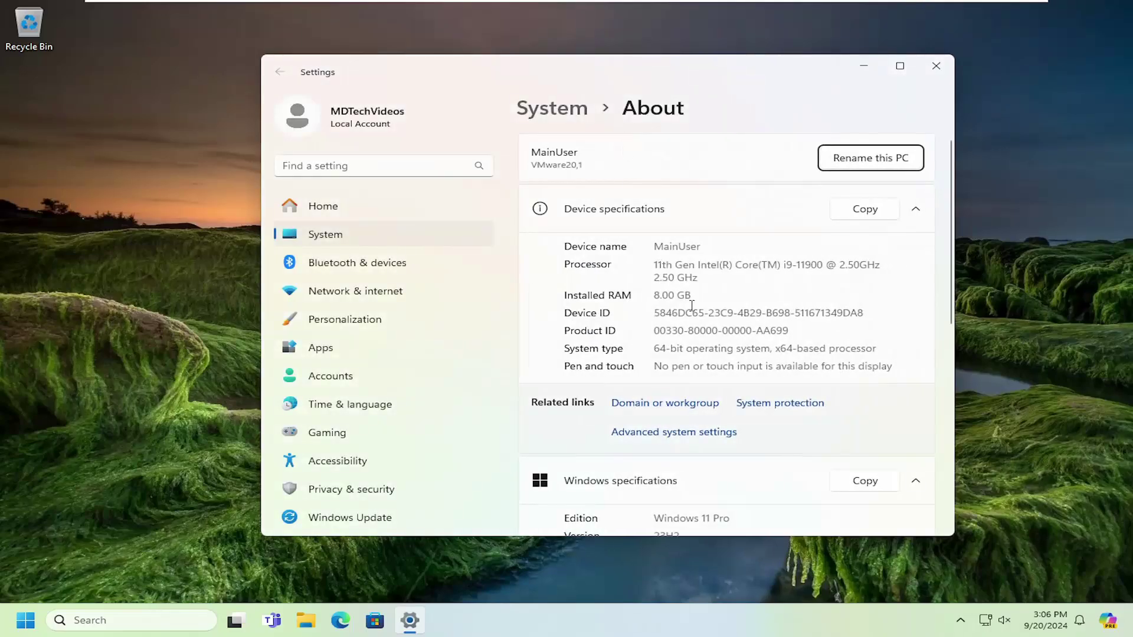
scroll(691, 301, "down", 2)
scroll(703, 324, "down", 1)
left_click_drag(681, 355, 655, 356)
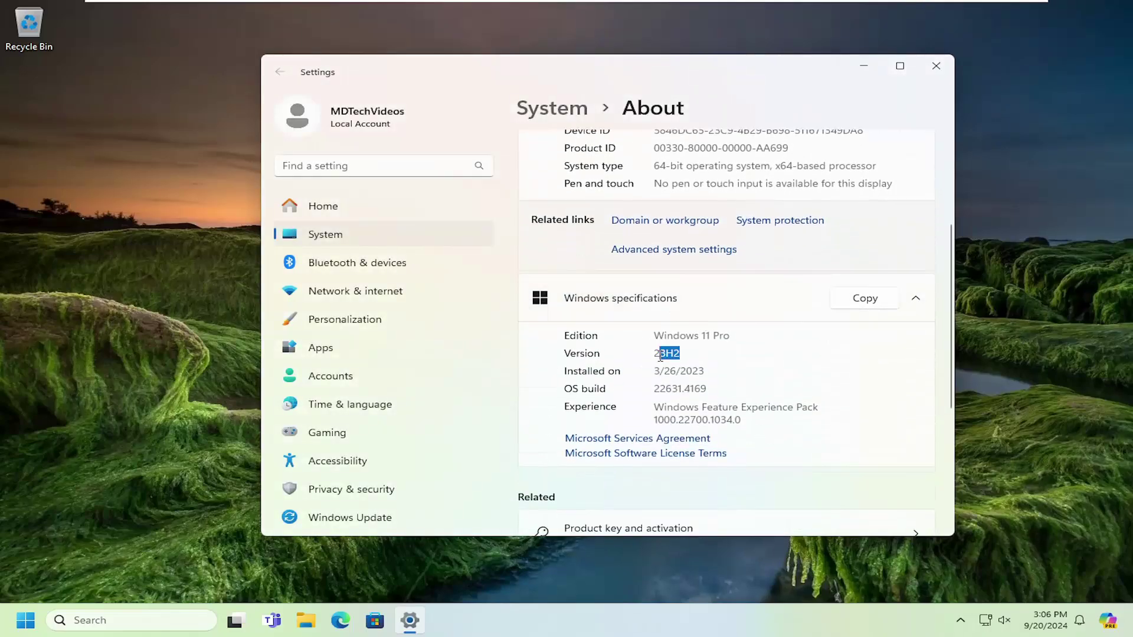
left_click(658, 363)
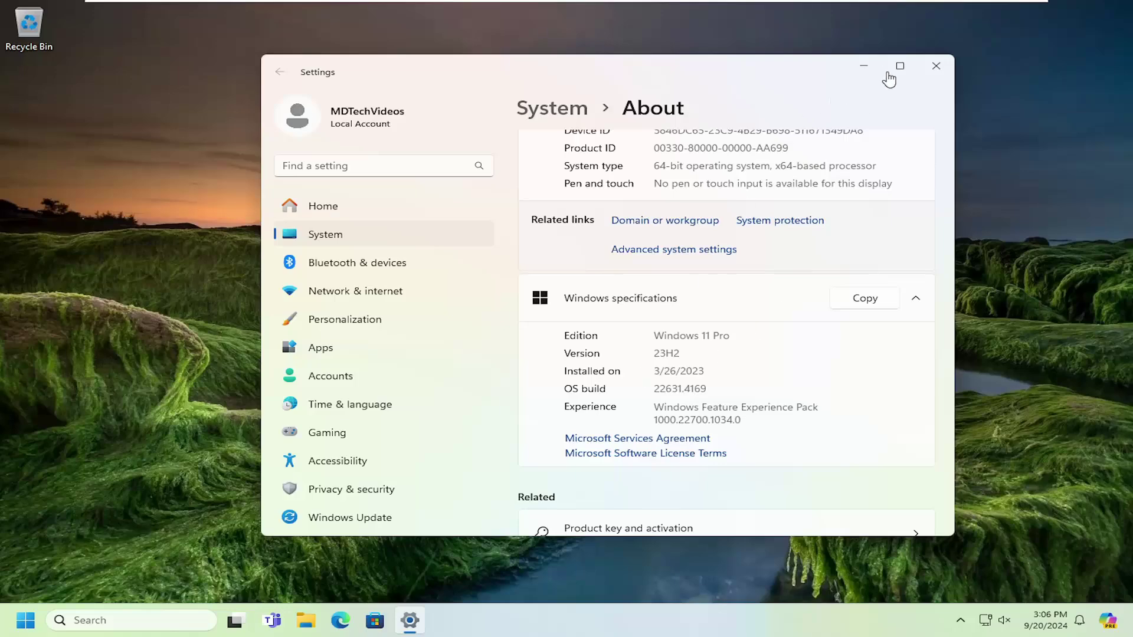
left_click(938, 67)
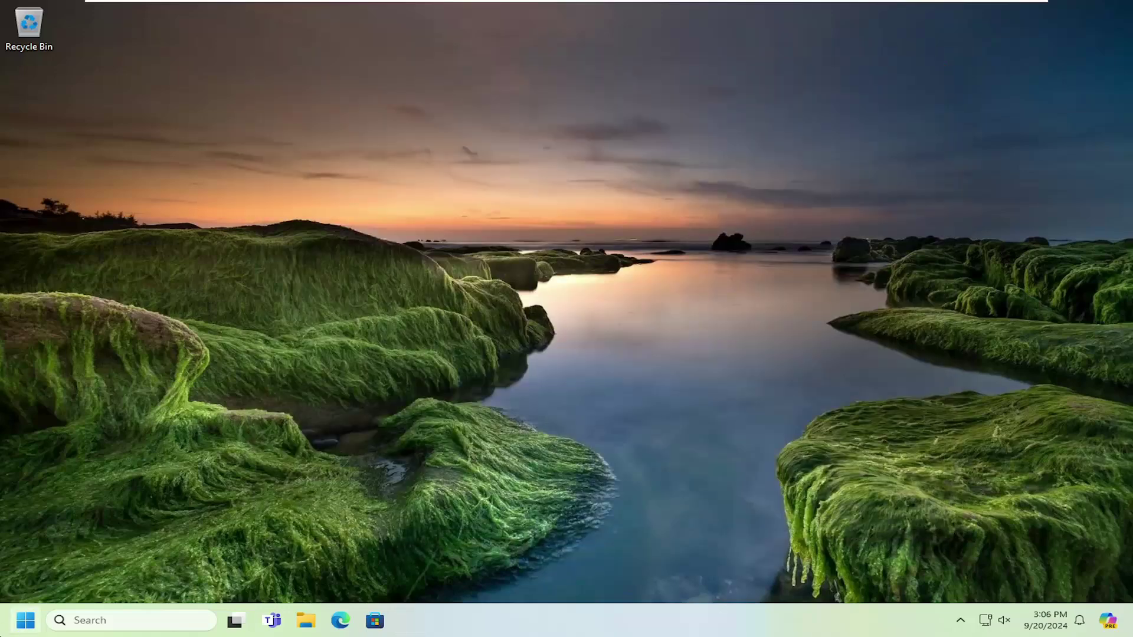
Step: Search 'updates' to reach Windows Update, start Check for updates, then close Settings
key("super")
type("updates")
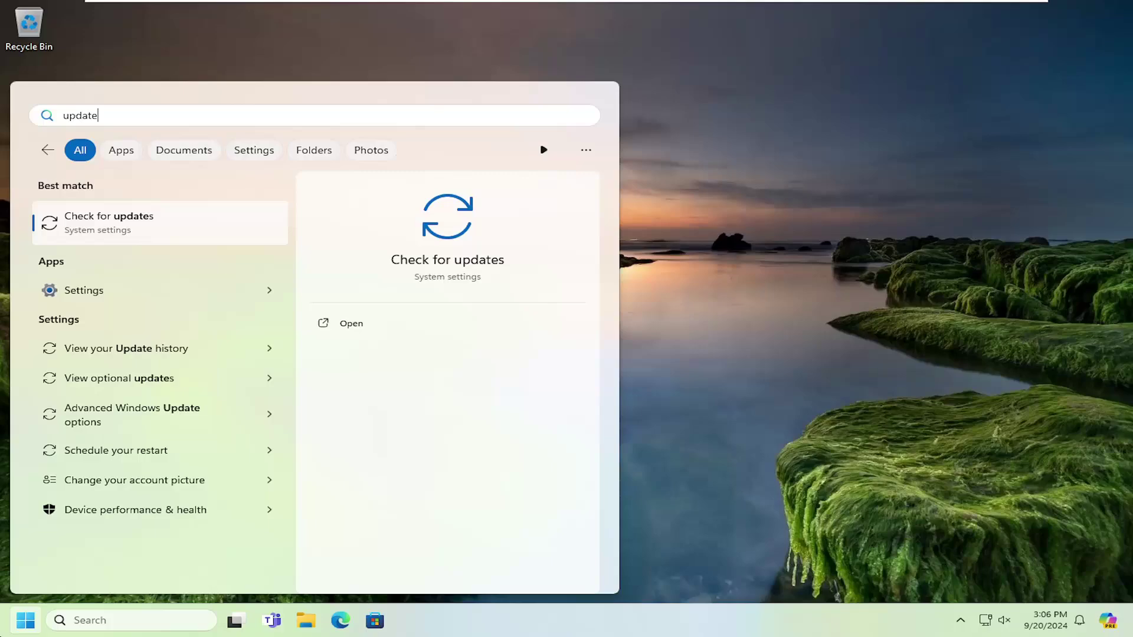
key("Return")
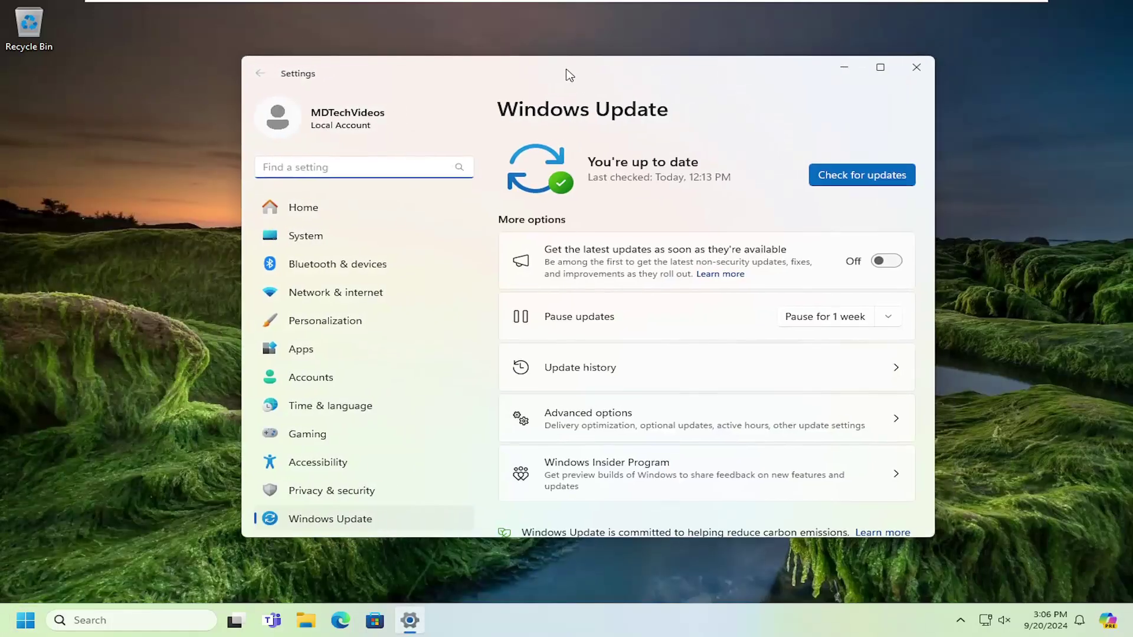
left_click(858, 176)
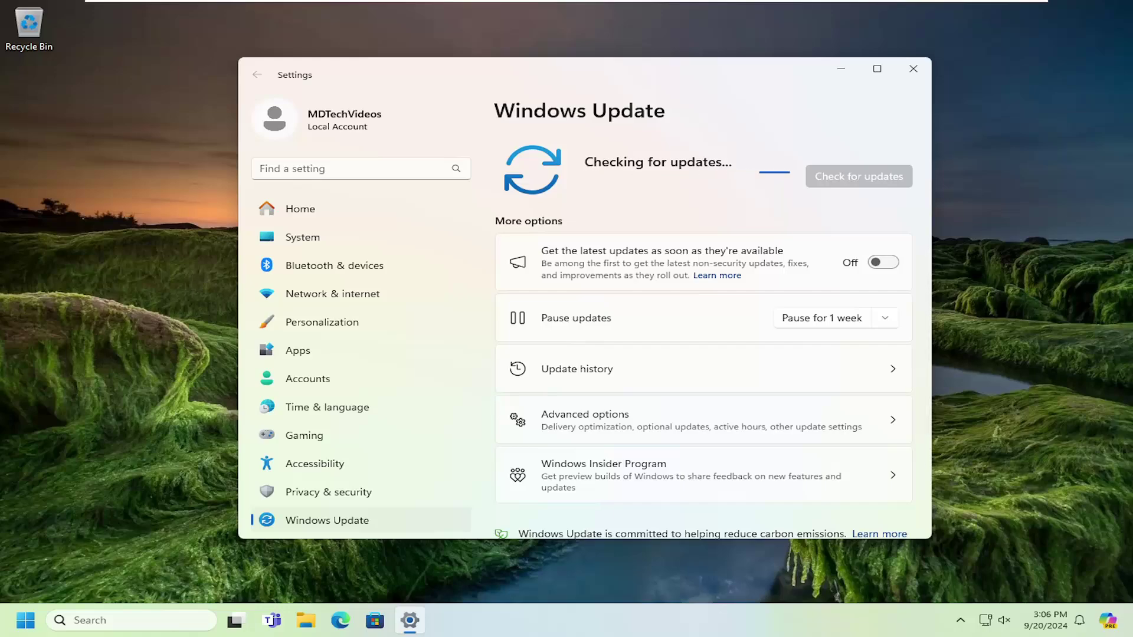
left_click(913, 68)
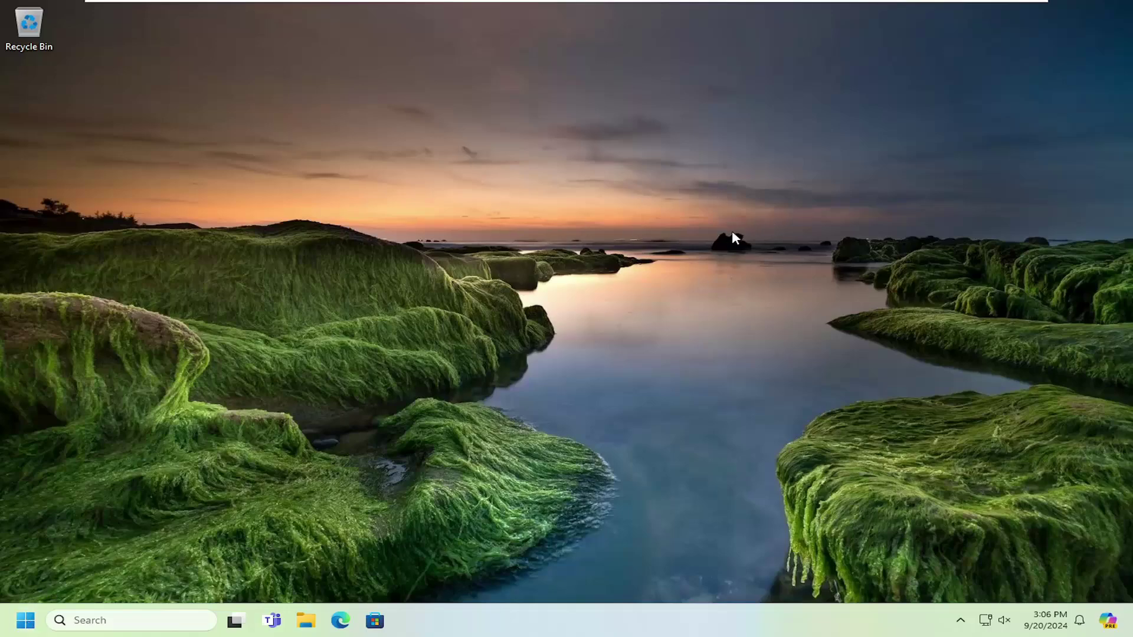
Step: Restart the Windows Explorer process, then close Task Manager and the VMware Tools notification
right_click(611, 619)
left_click(669, 565)
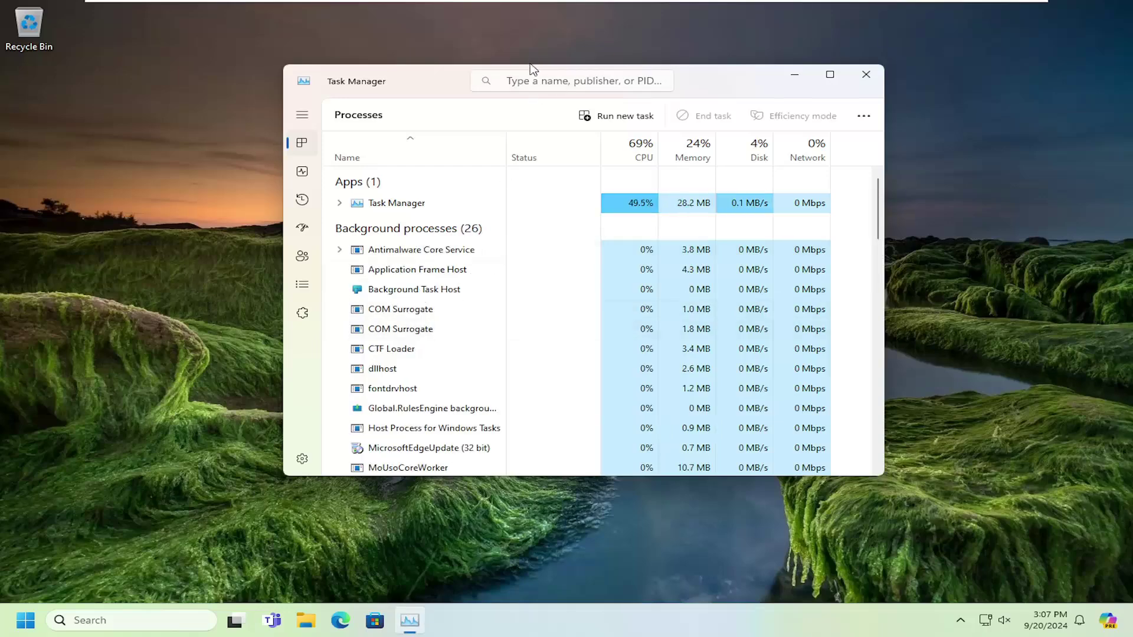
left_click(547, 80)
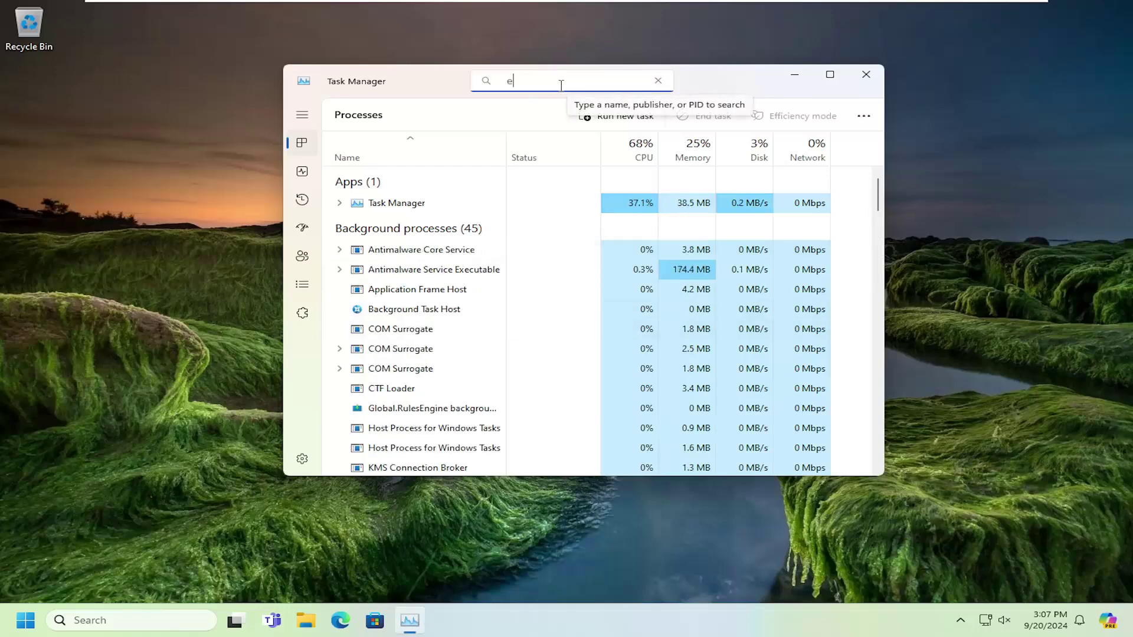
type("explorer")
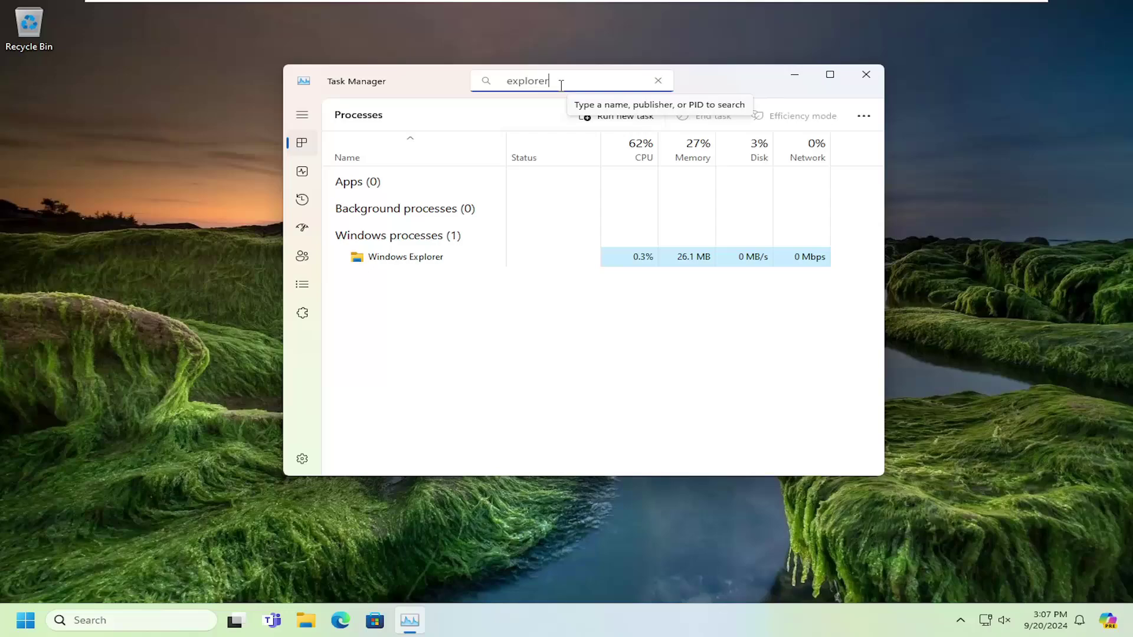
right_click(397, 257)
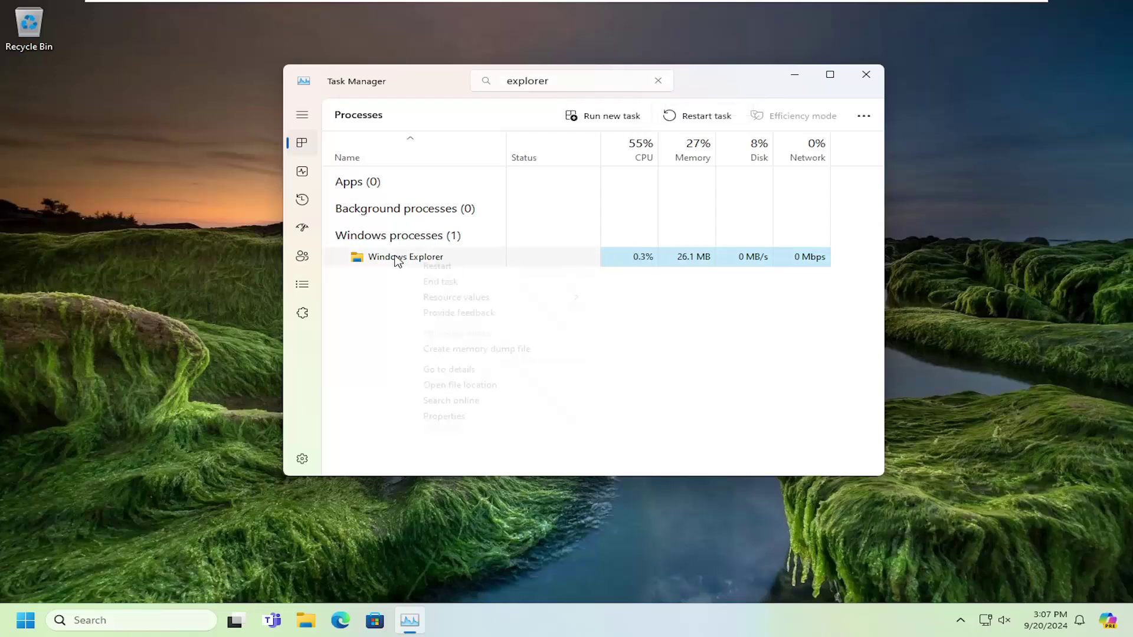
left_click(438, 265)
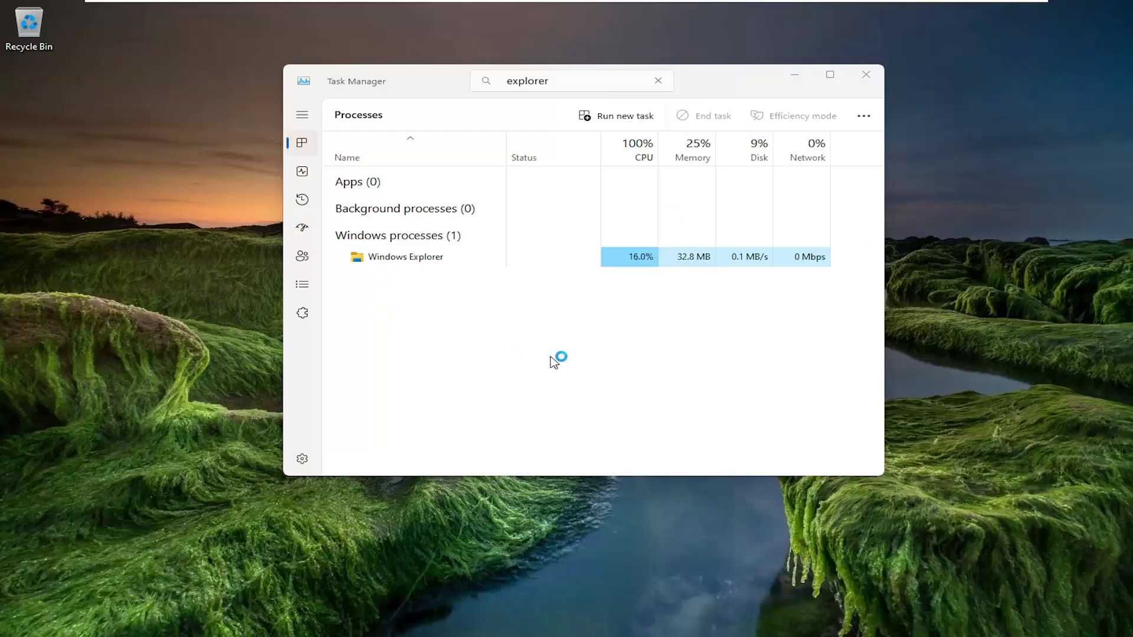
left_click(878, 76)
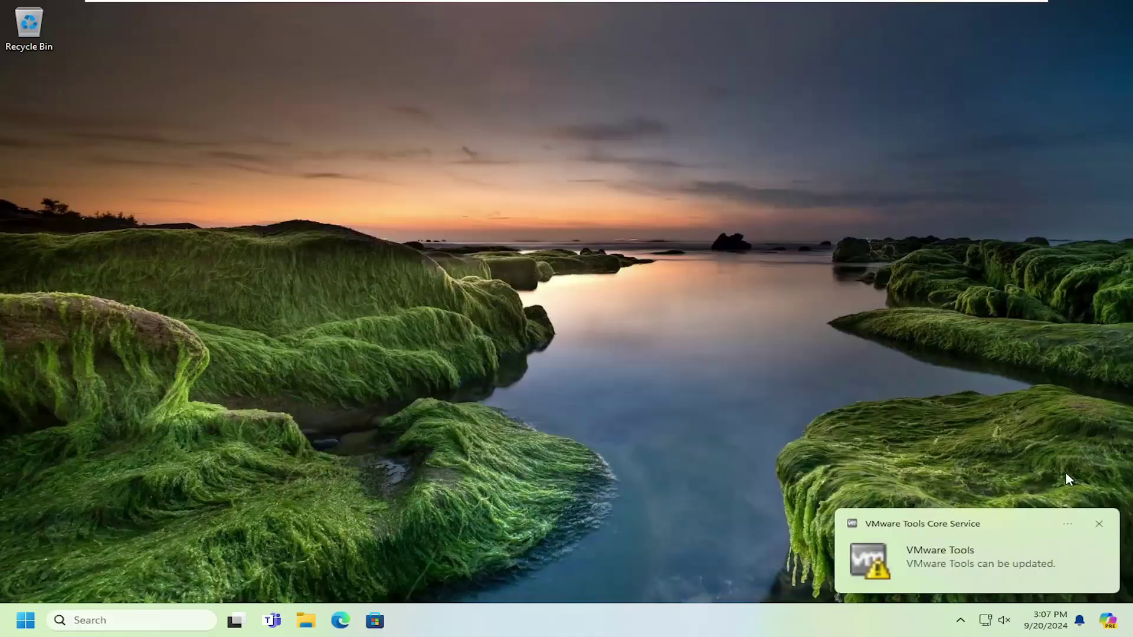
left_click(1099, 523)
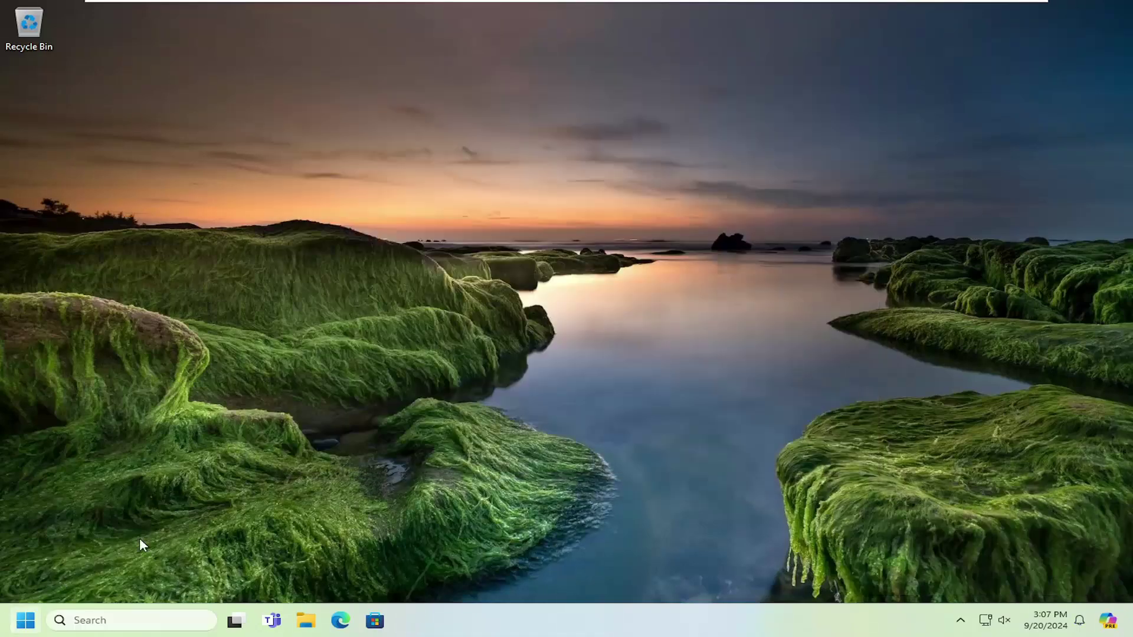
Step: Search 'cmd' and run Command Prompt as administrator, approving the UAC prompt
left_click(26, 620)
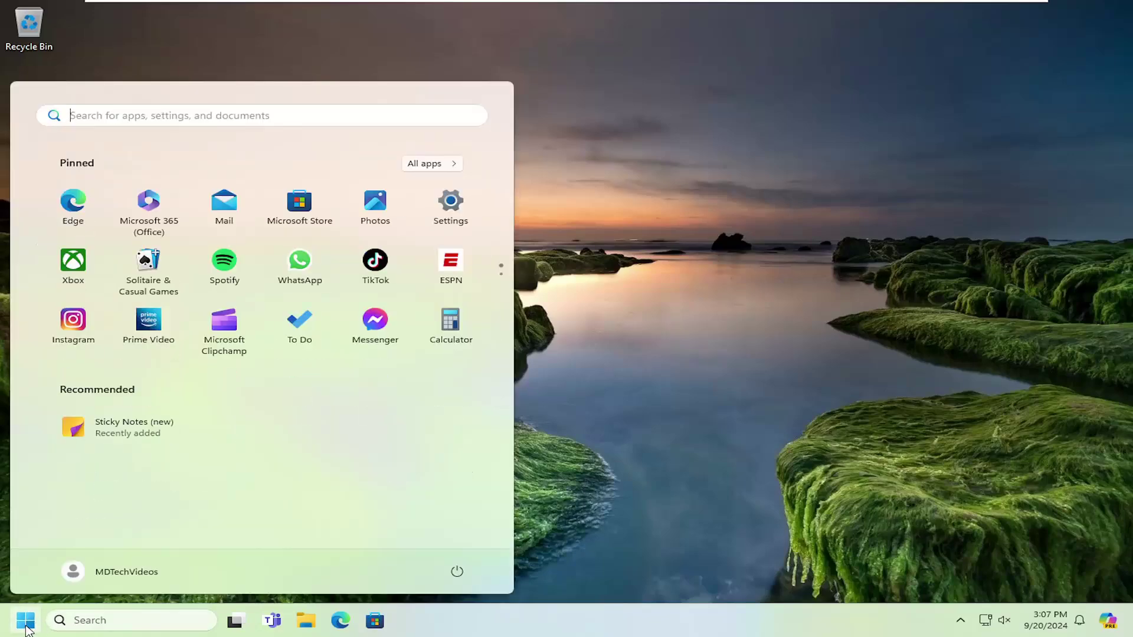
left_click(143, 115)
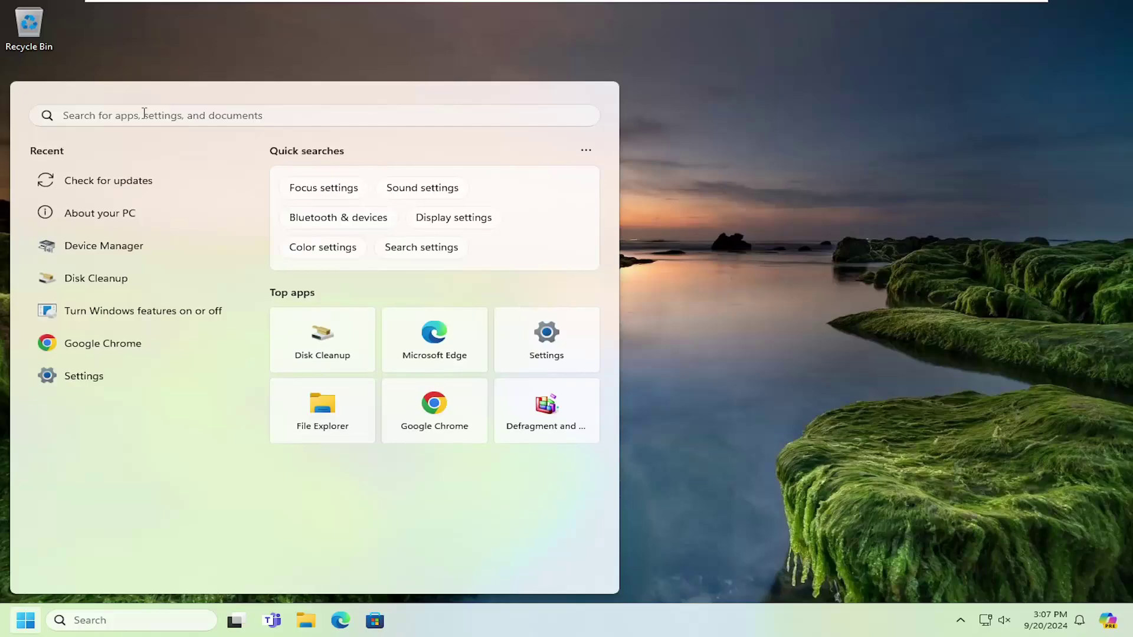
left_click(96, 620)
type("cmd")
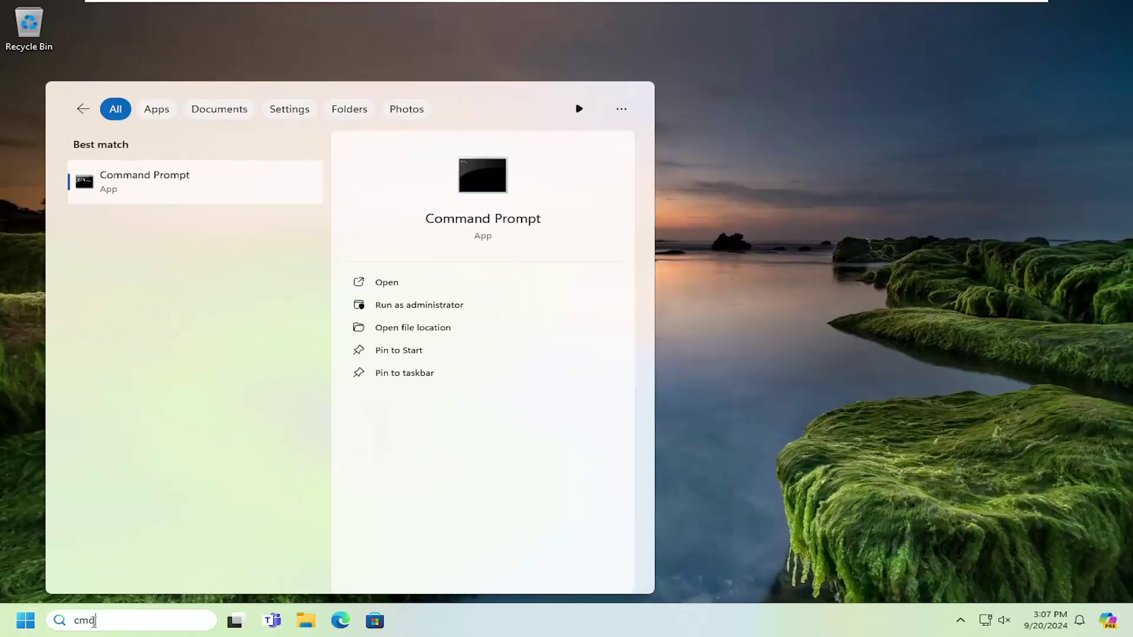
right_click(141, 191)
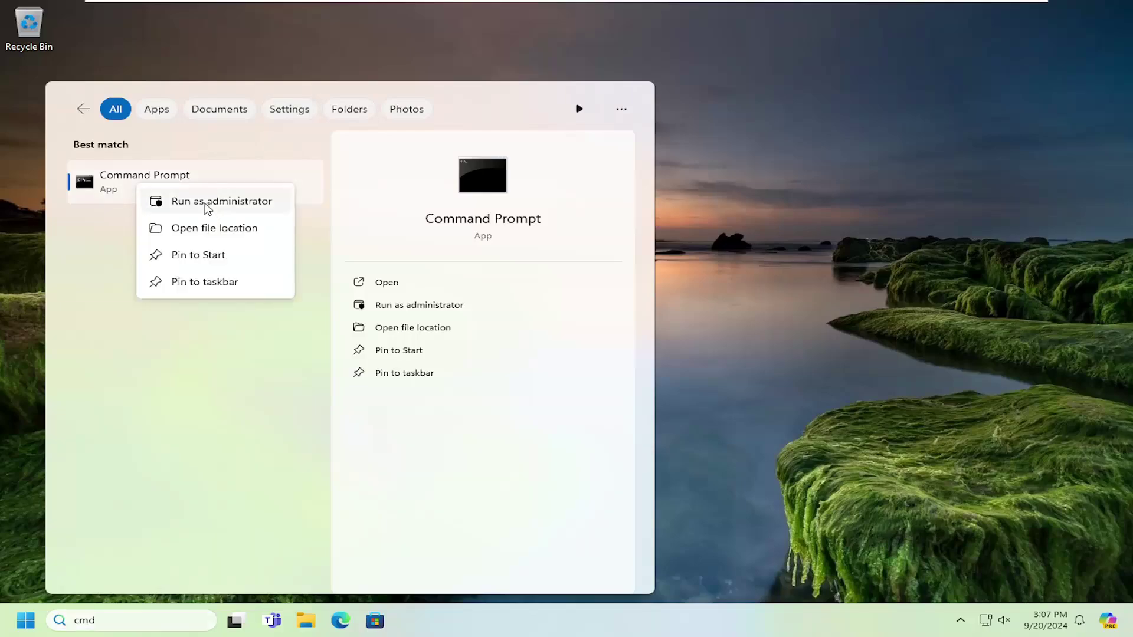
left_click(208, 204)
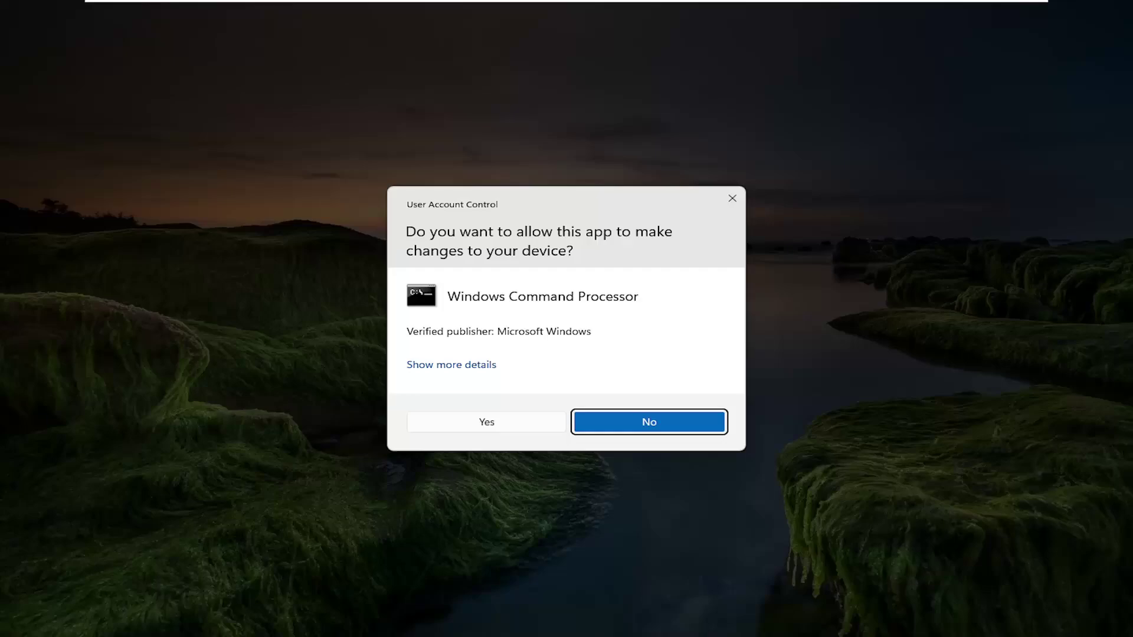
left_click(466, 423)
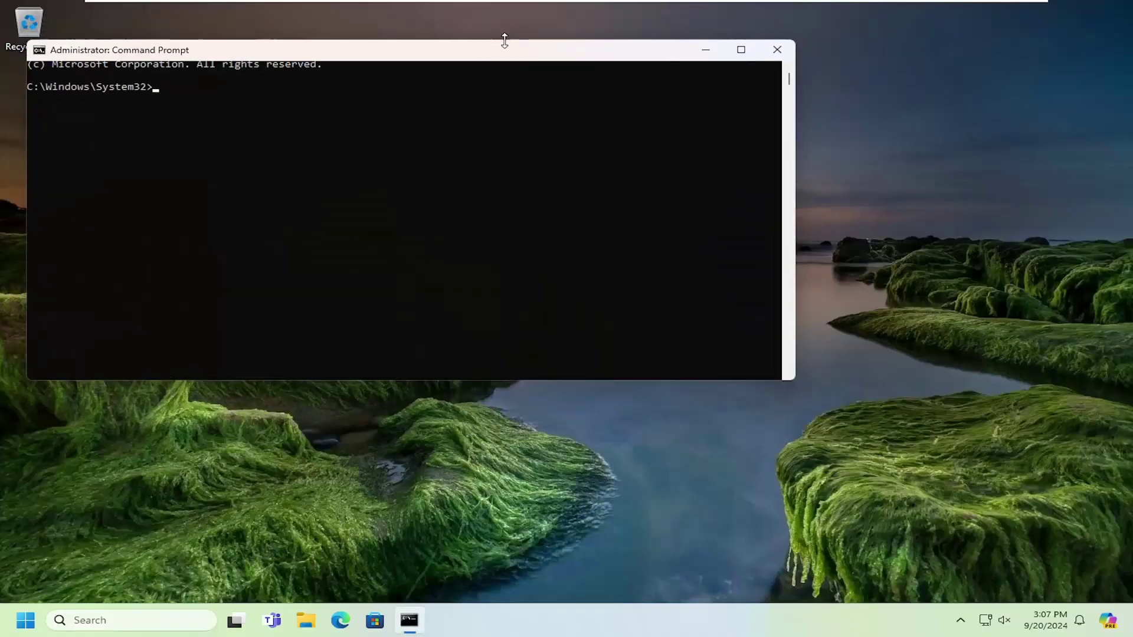
Step: Center the Command Prompt window and run sfc /scannow until verification reaches 100%
left_click_drag(595, 36, 752, 120)
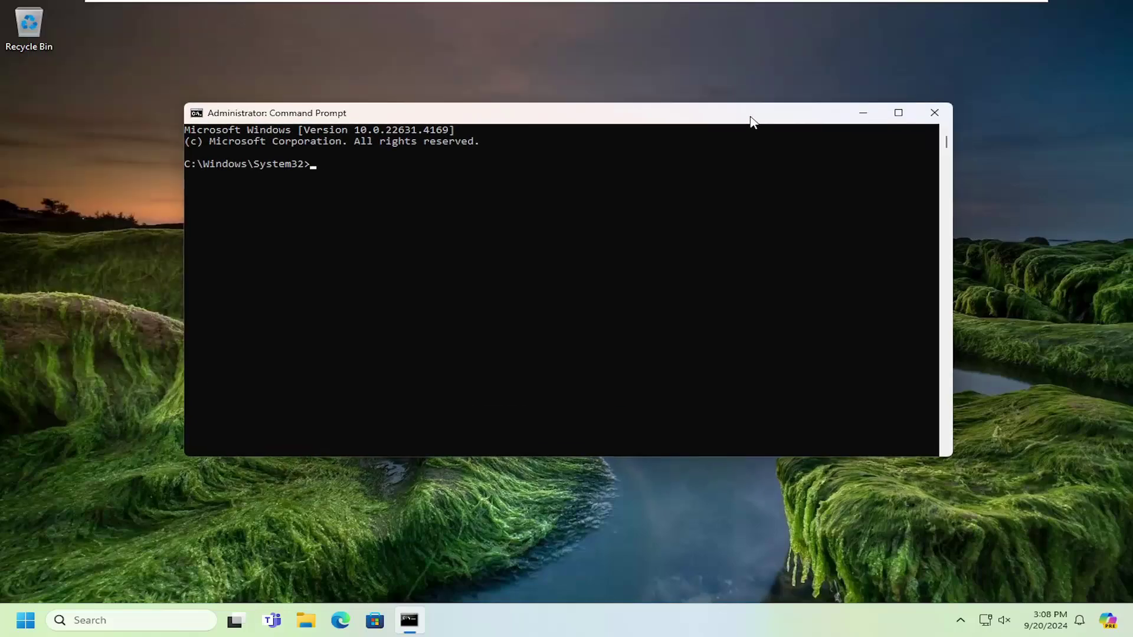
type("sfc")
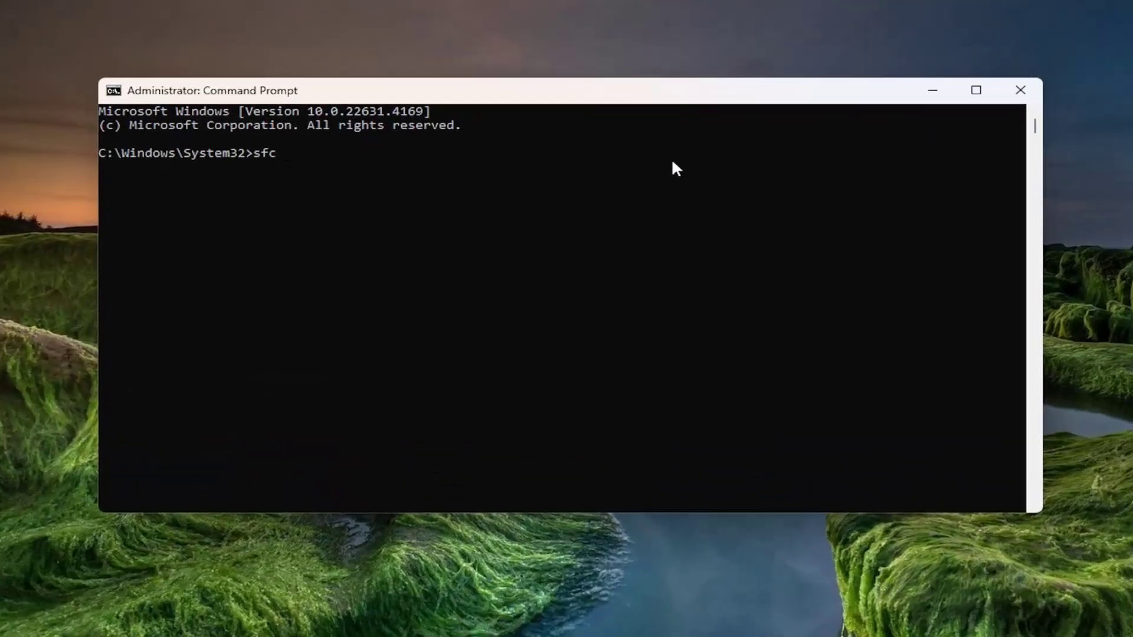
type(" /scannow")
key("Return")
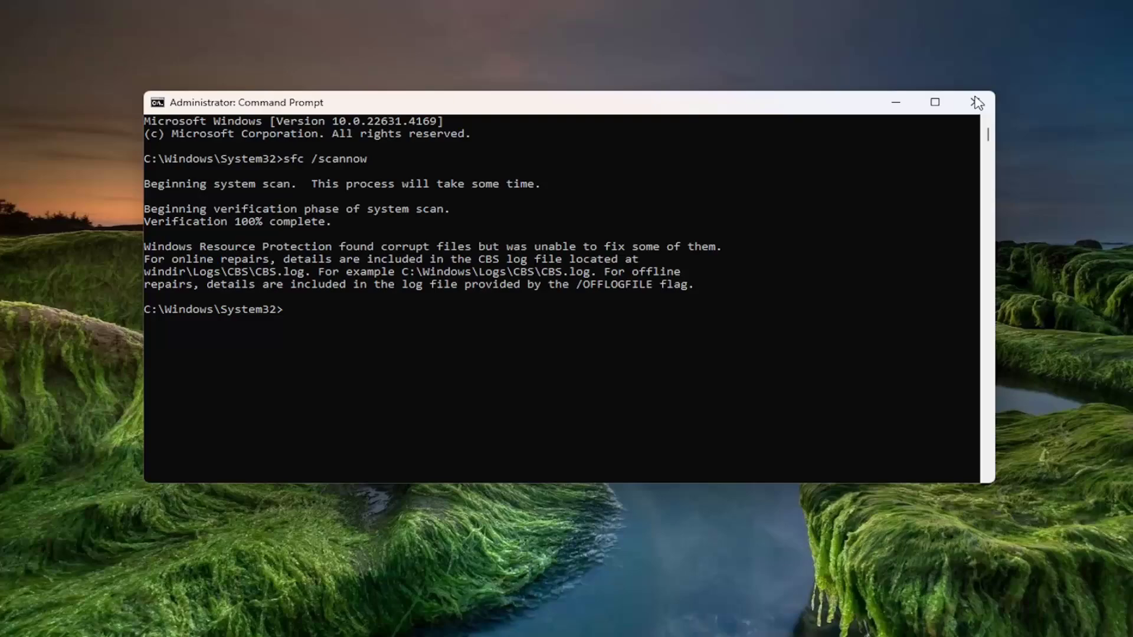
Step: Close the Command Prompt window and bring up the Win+X quick-links menu
left_click(1020, 89)
right_click(28, 620)
mouse_move(75, 558)
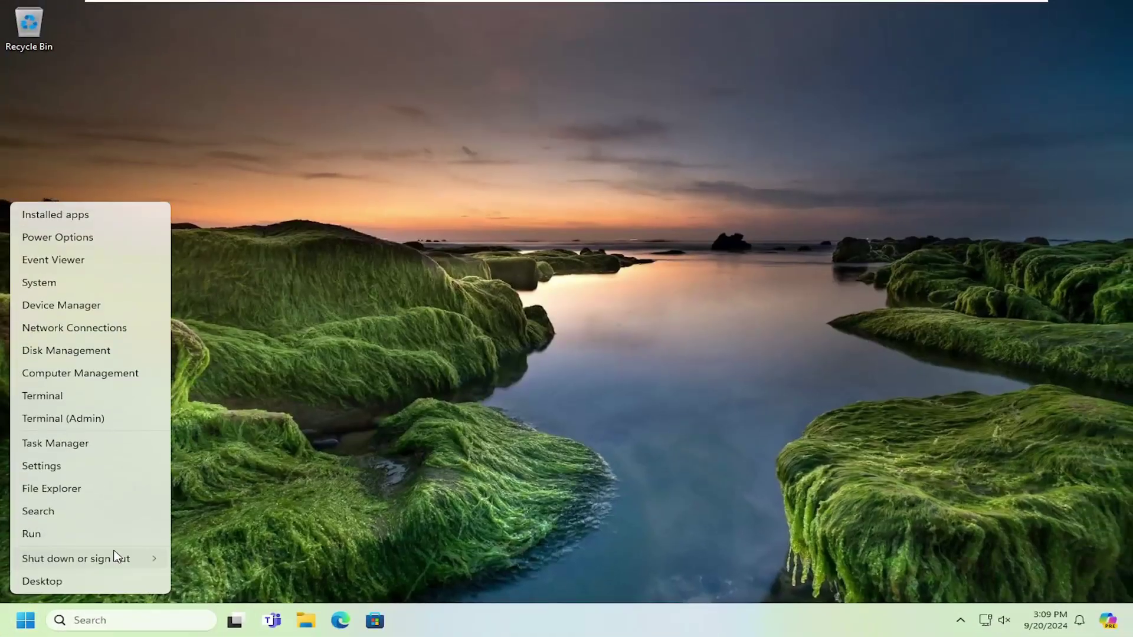